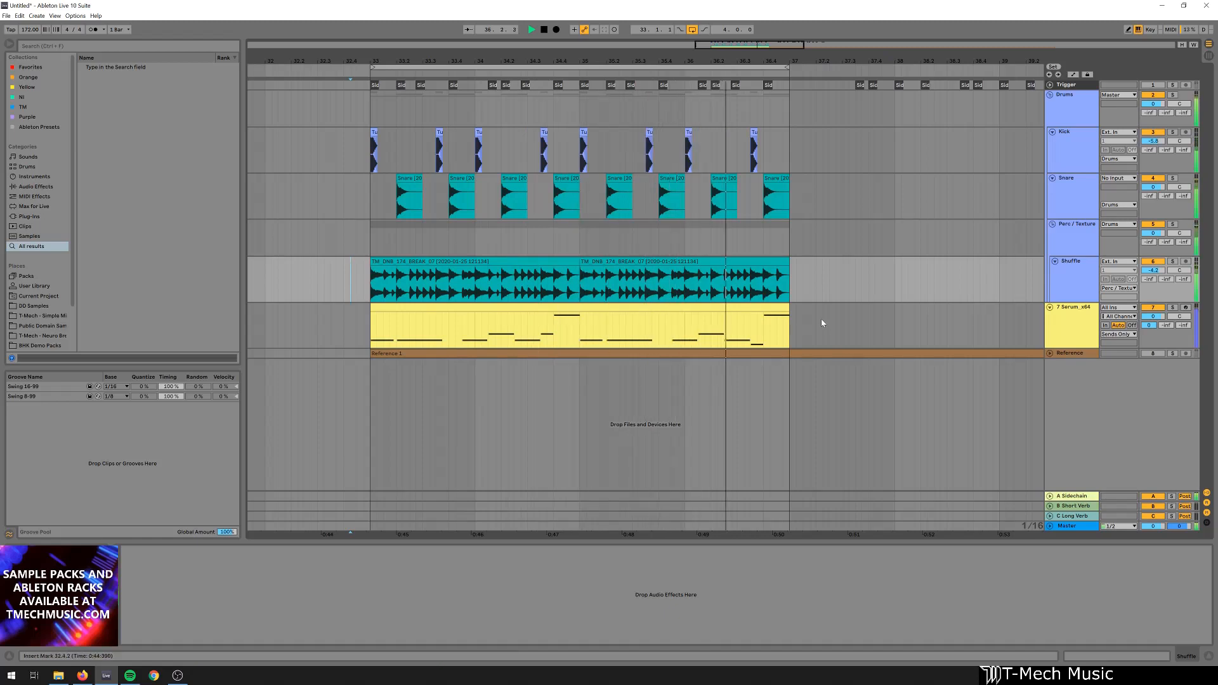
pyautogui.moveTo(826, 62); pyautogui.dragTo(688, 48)
pyautogui.click(703, 92)
pyautogui.moveTo(702, 92); pyautogui.dragTo(966, 108)
pyautogui.click(692, 30)
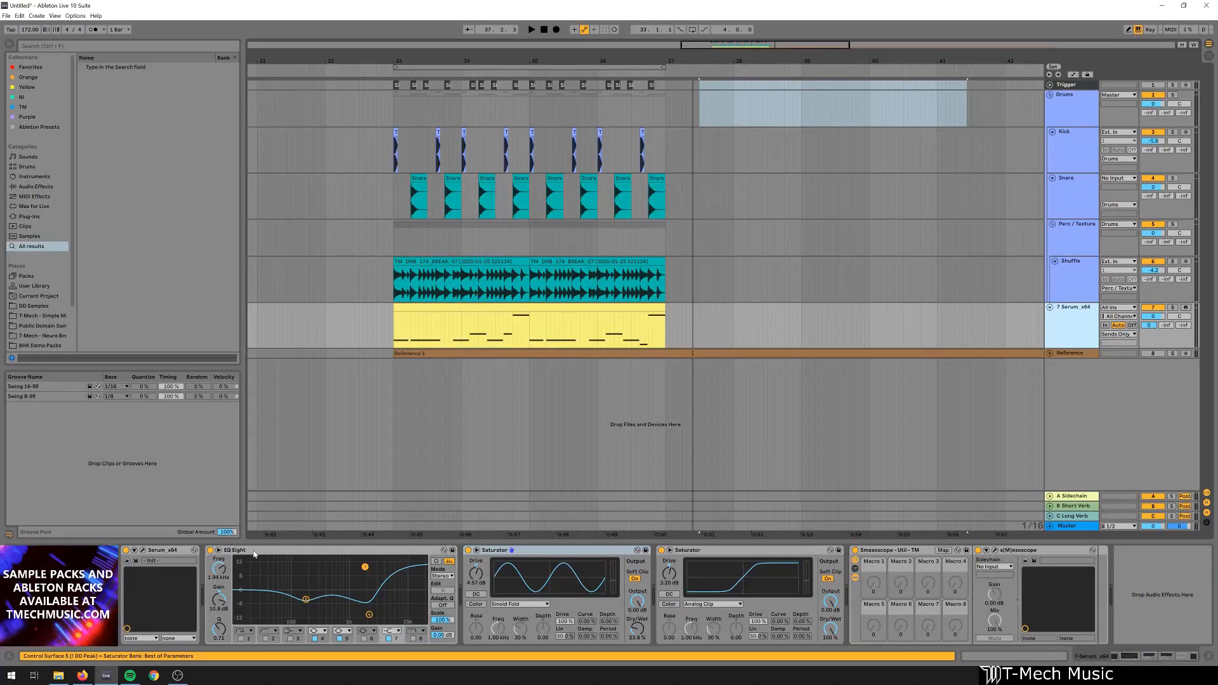
# Solo the Serum track and bypass its EQ Eight and both Saturator devices
pyautogui.click(254, 552)
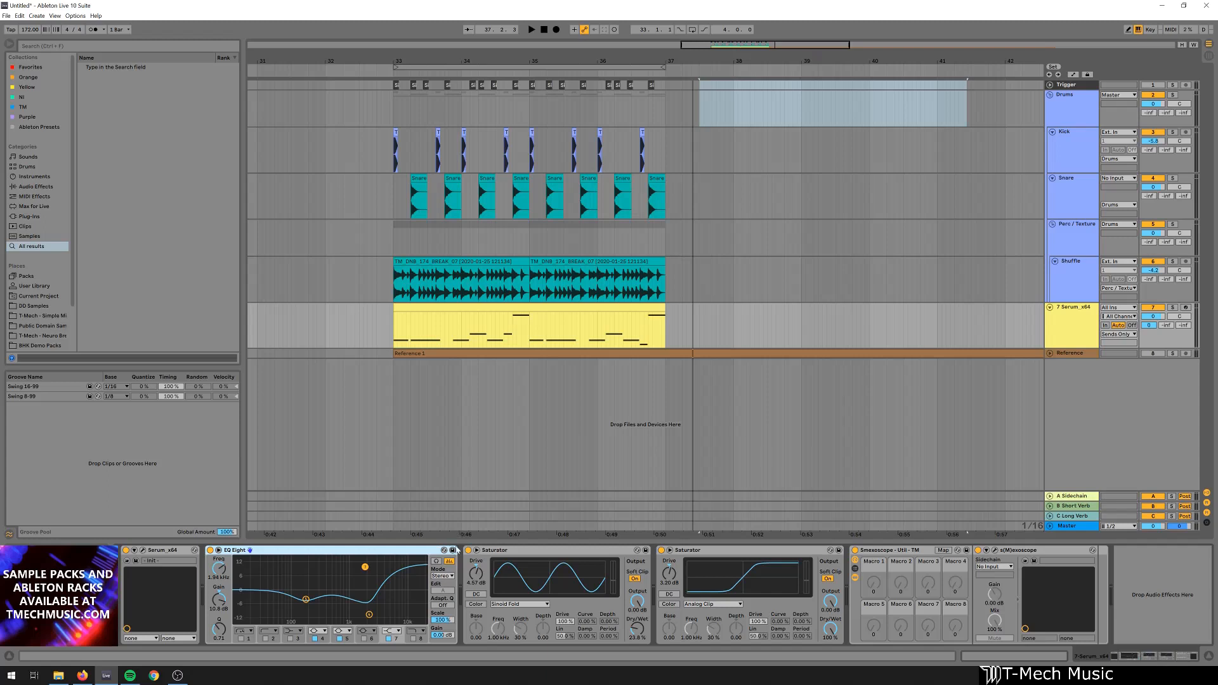
pyautogui.click(543, 551)
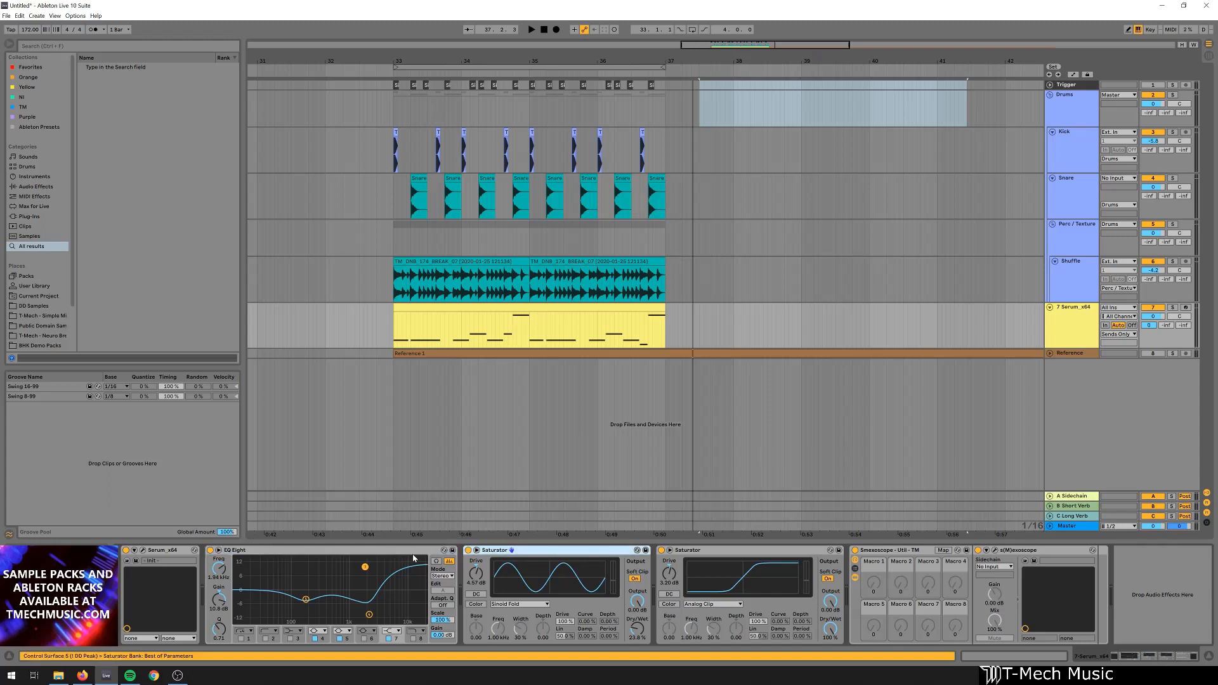
pyautogui.click(294, 550)
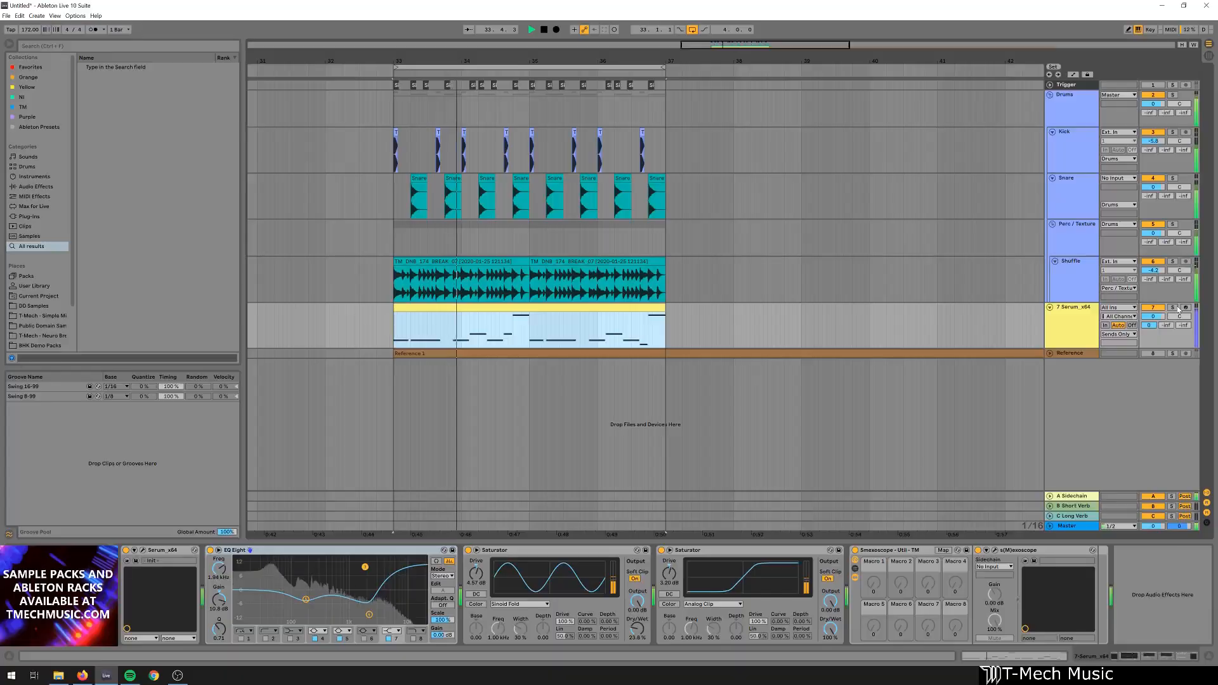
pyautogui.click(1173, 308)
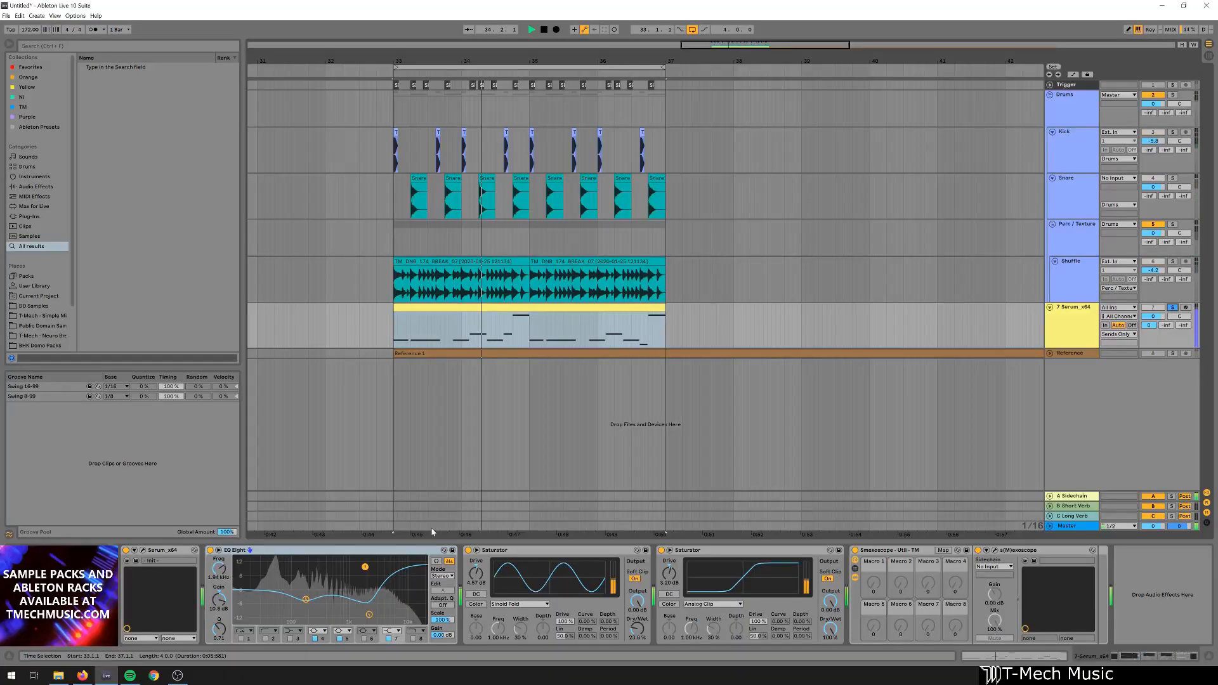
pyautogui.click(468, 550)
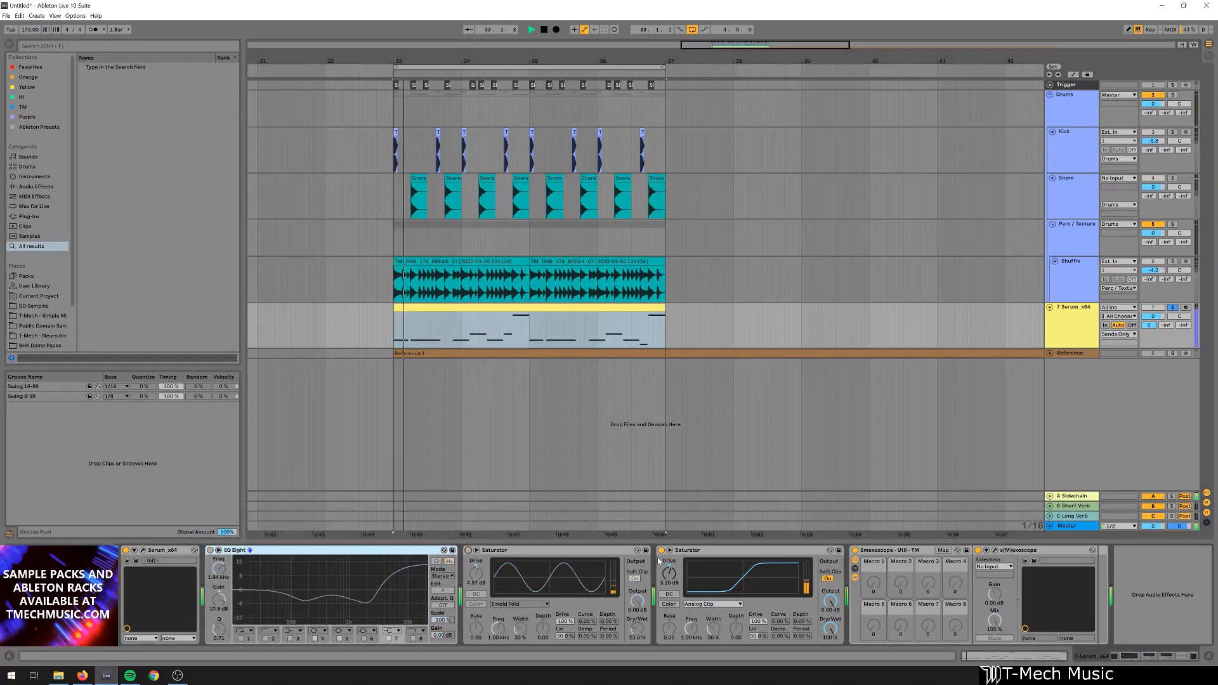
pyautogui.click(661, 550)
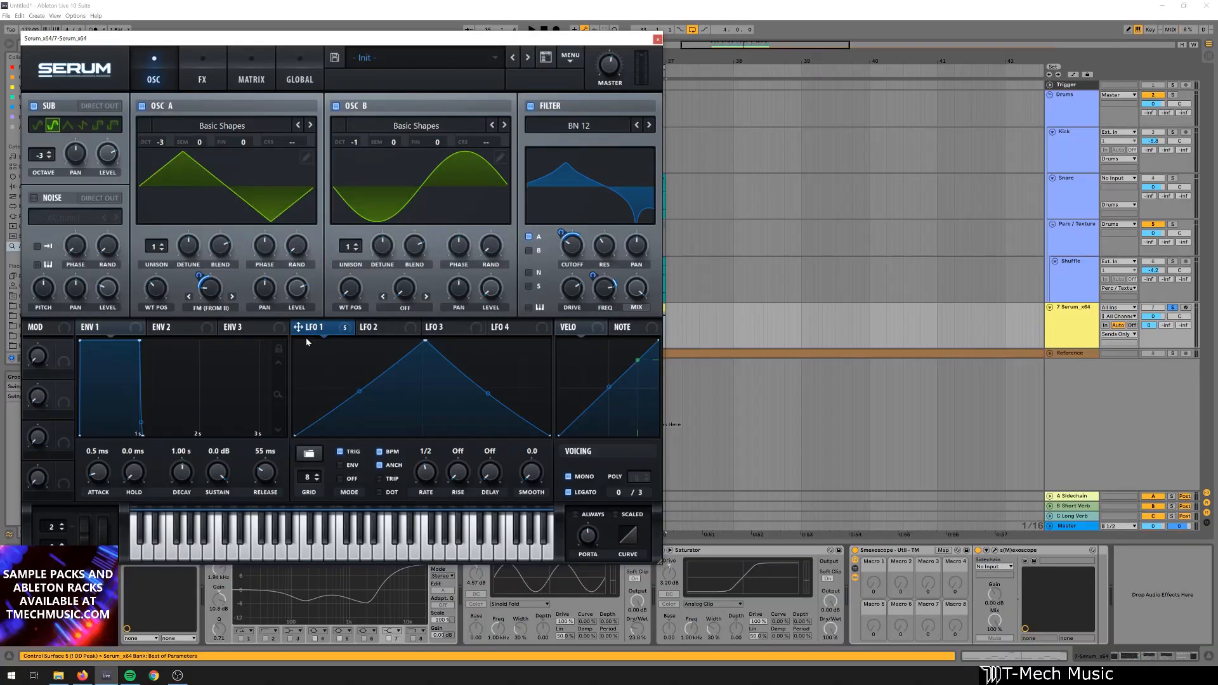
# Activate all LFO 1 destinations in Serum and slightly adjust the peak of the LFO's triangle shape
pyautogui.rightClick(339, 334)
pyautogui.click(338, 334)
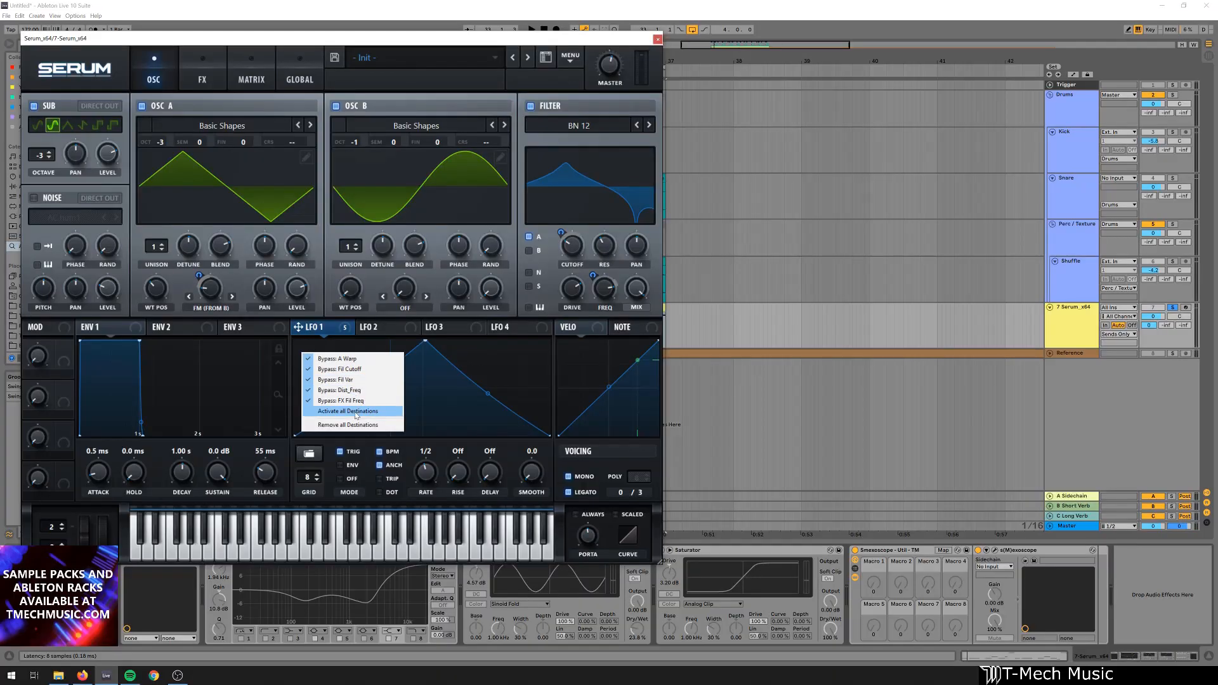
pyautogui.click(363, 412)
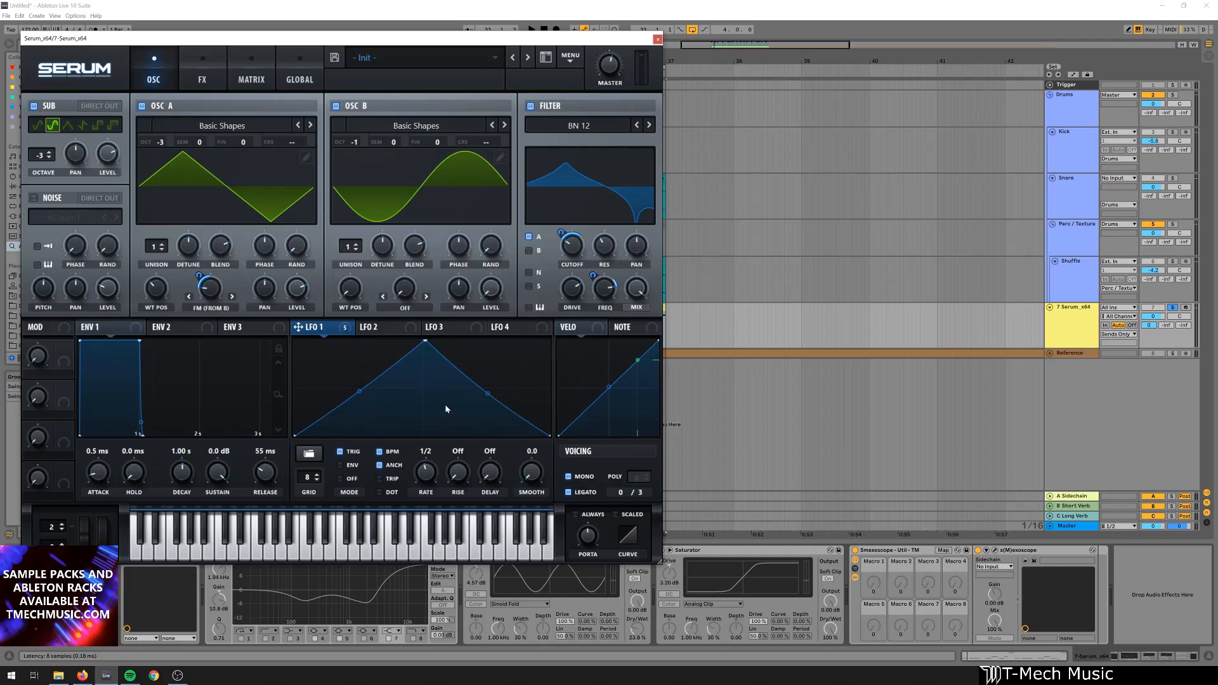
pyautogui.moveTo(424, 343); pyautogui.dragTo(422, 337)
# Turn off Serum's effects, filter and oscillators A and B, and play the sub oscillator on its own
pyautogui.click(208, 80)
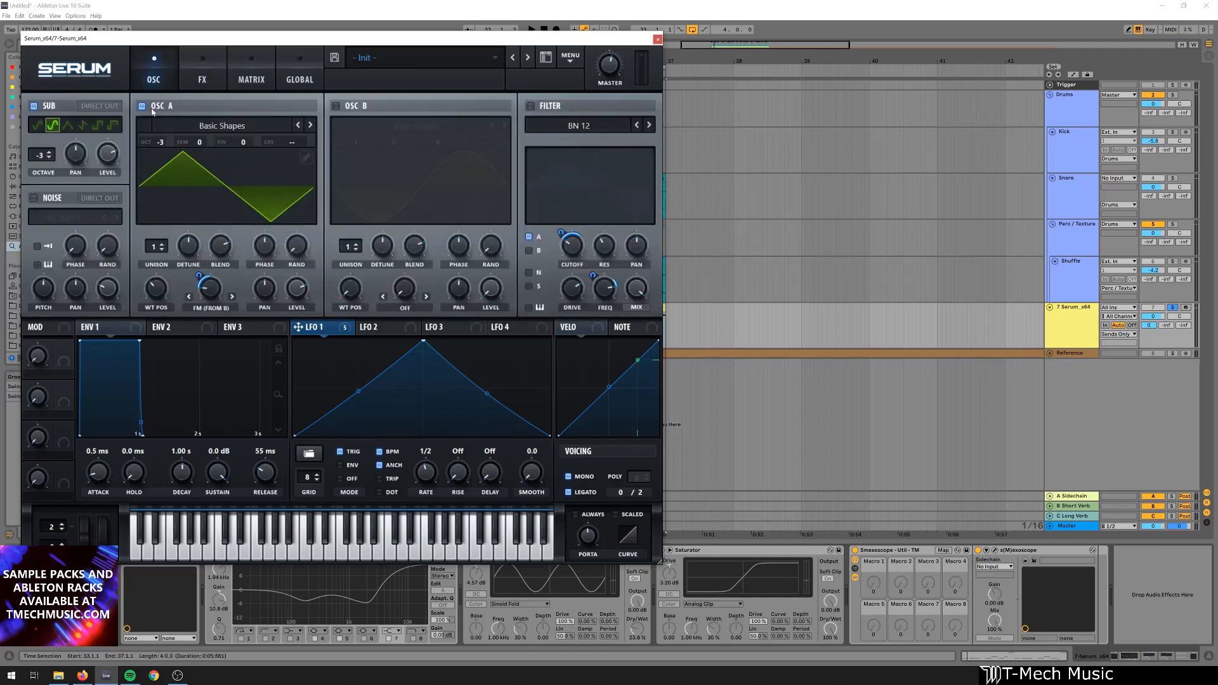
pyautogui.click(142, 107)
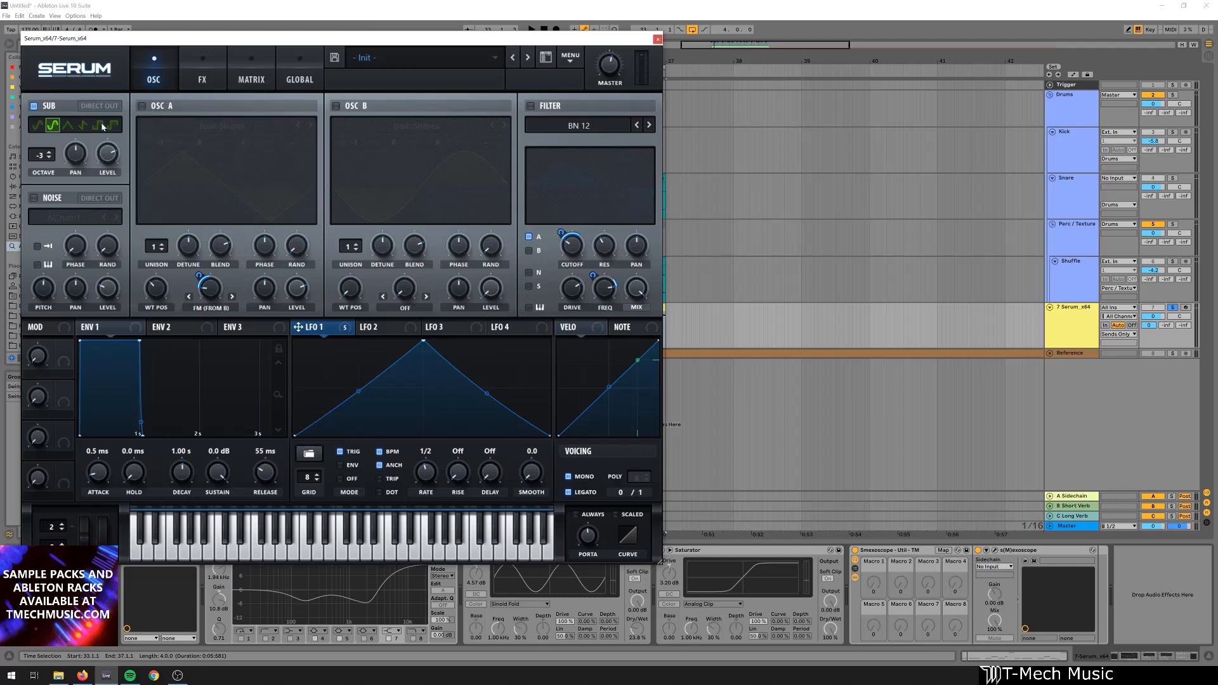
pyautogui.press('space')
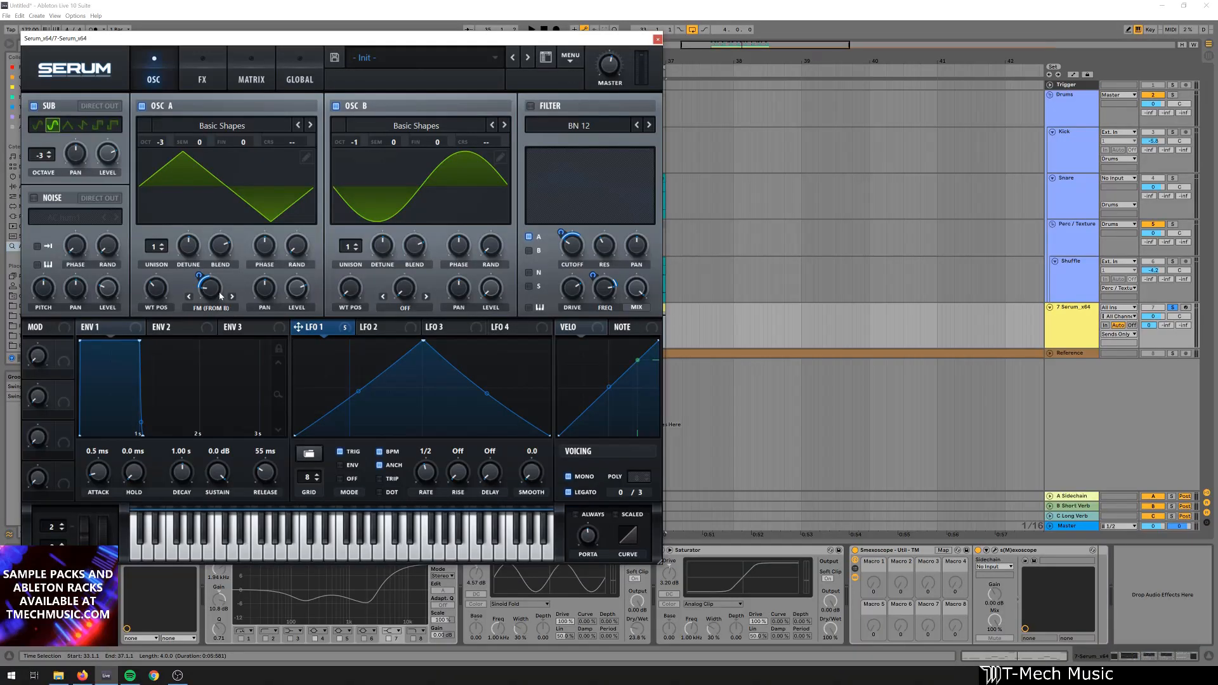
# Audition oscillators A and B together, turn on the BN 12 filter for oscillator A, and listen again with LFO 1
pyautogui.press('space')
pyautogui.click(541, 110)
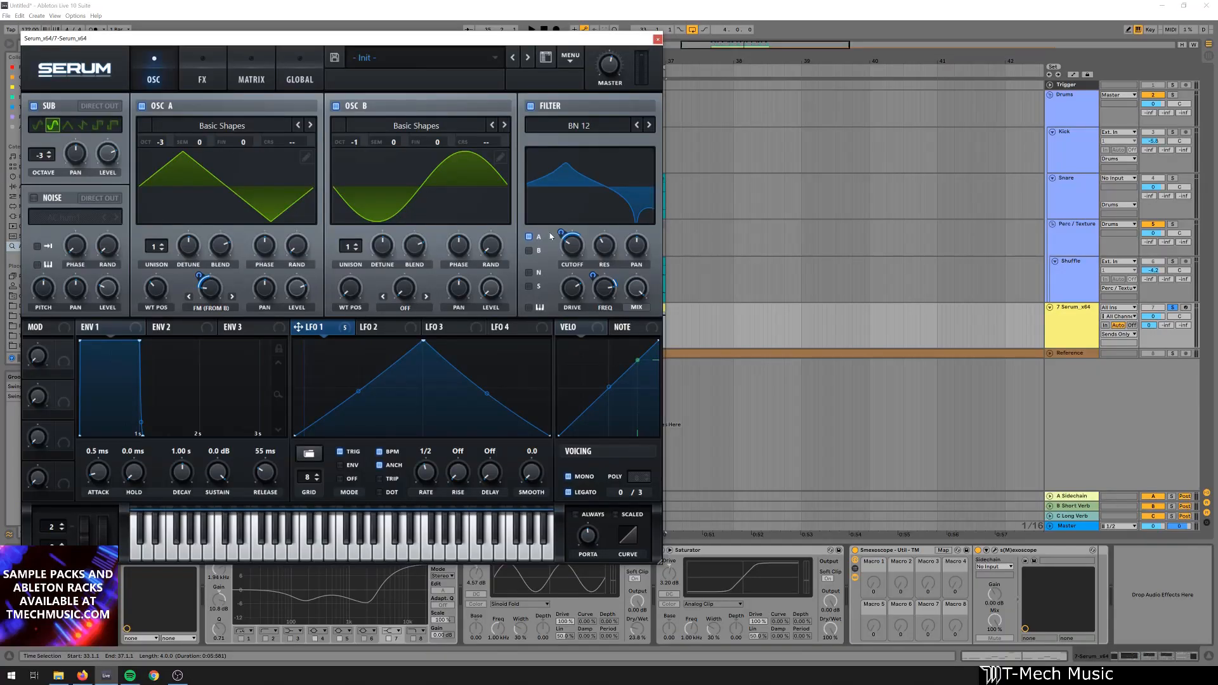
pyautogui.press('space')
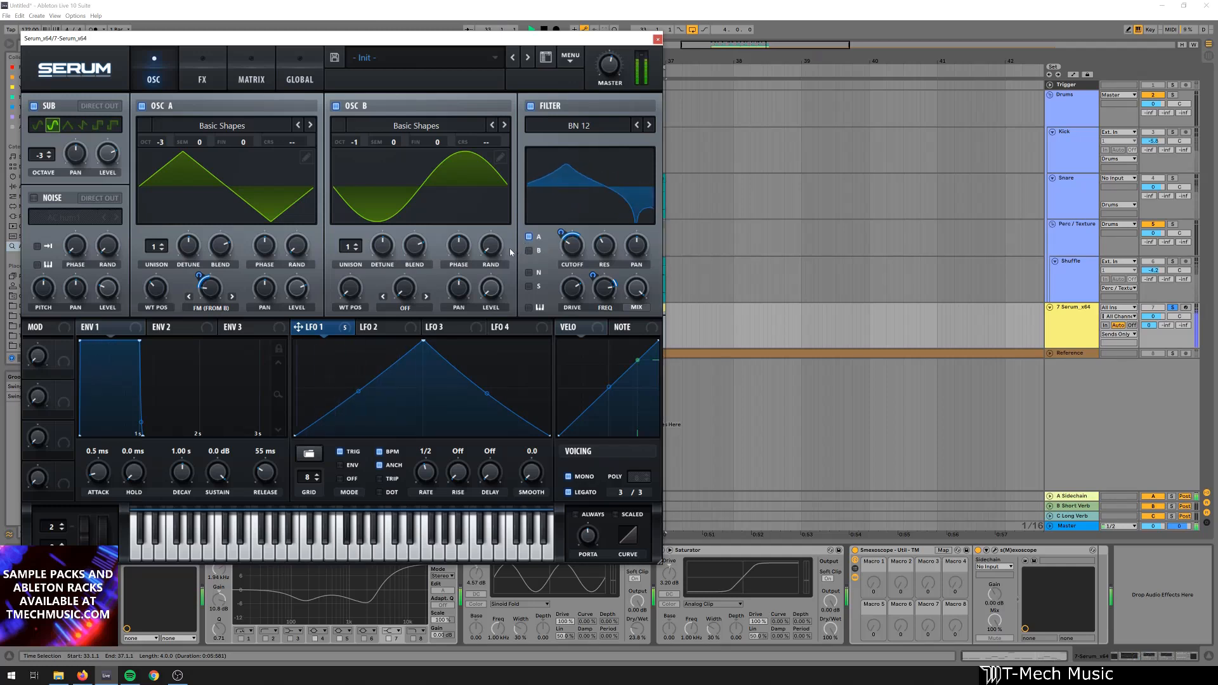
pyautogui.rightClick(339, 331)
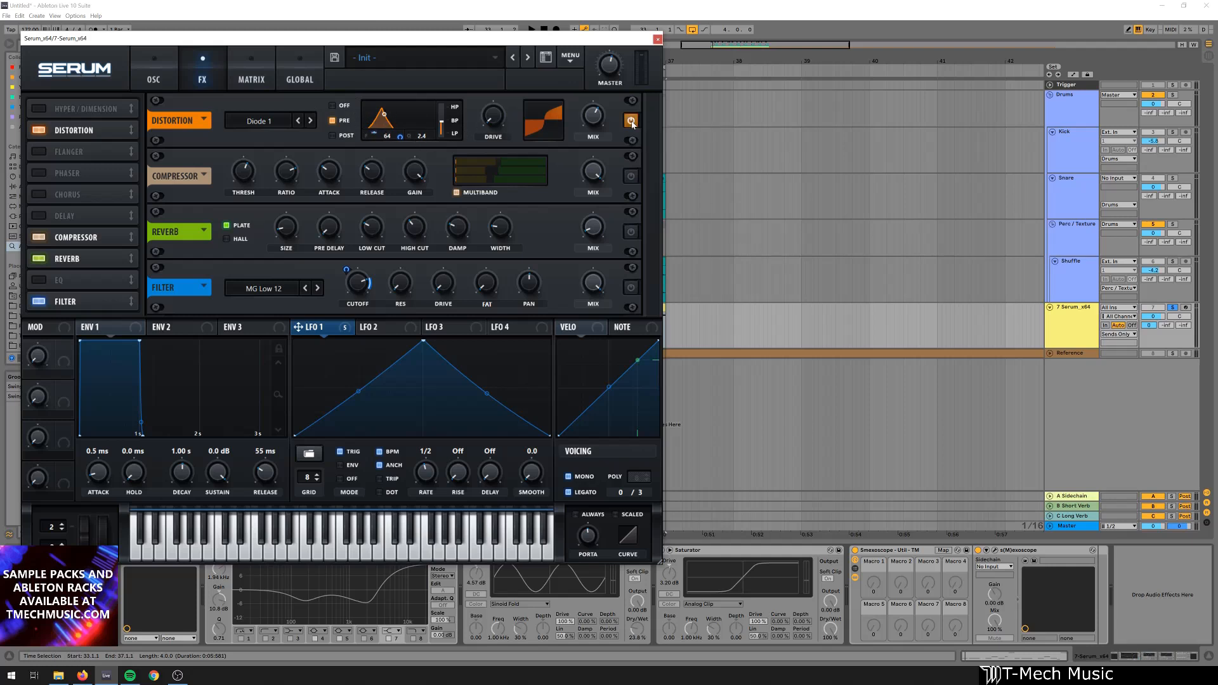
# Raise the mix of the Diode 1 distortion and sweep its pre-filter frequency during playback, ending at about 69
pyautogui.moveTo(590, 128); pyautogui.dragTo(584, 59)
pyautogui.press('space')
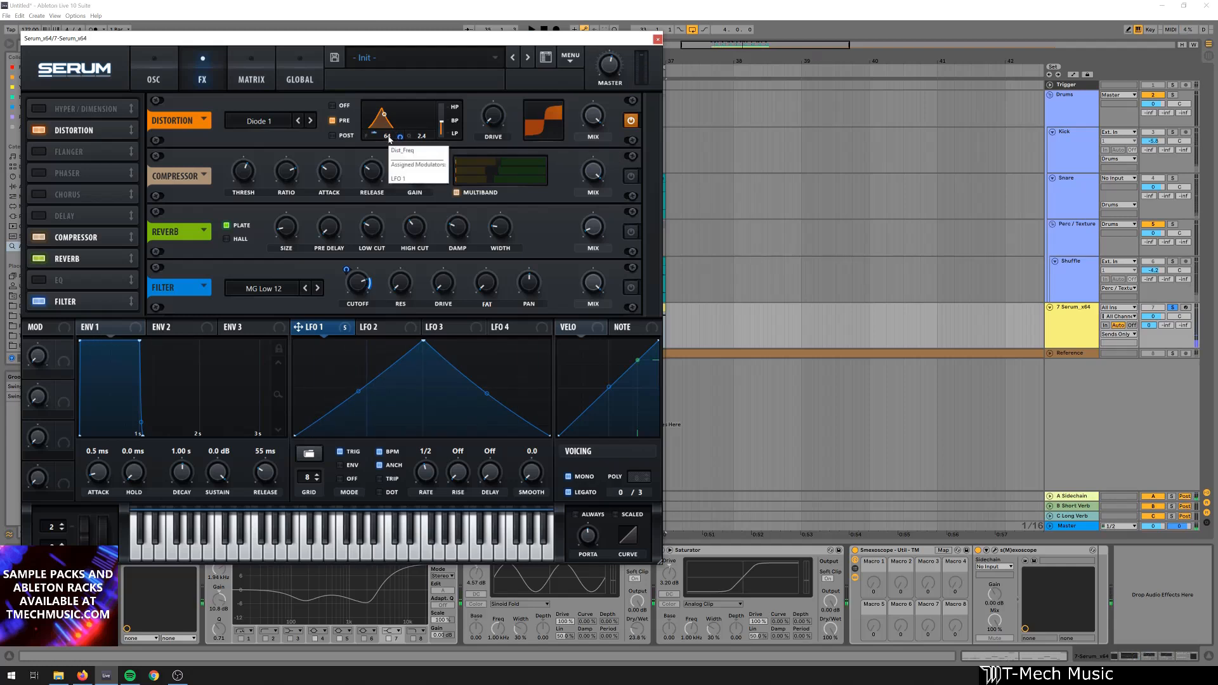
pyautogui.moveTo(390, 138); pyautogui.dragTo(393, 103)
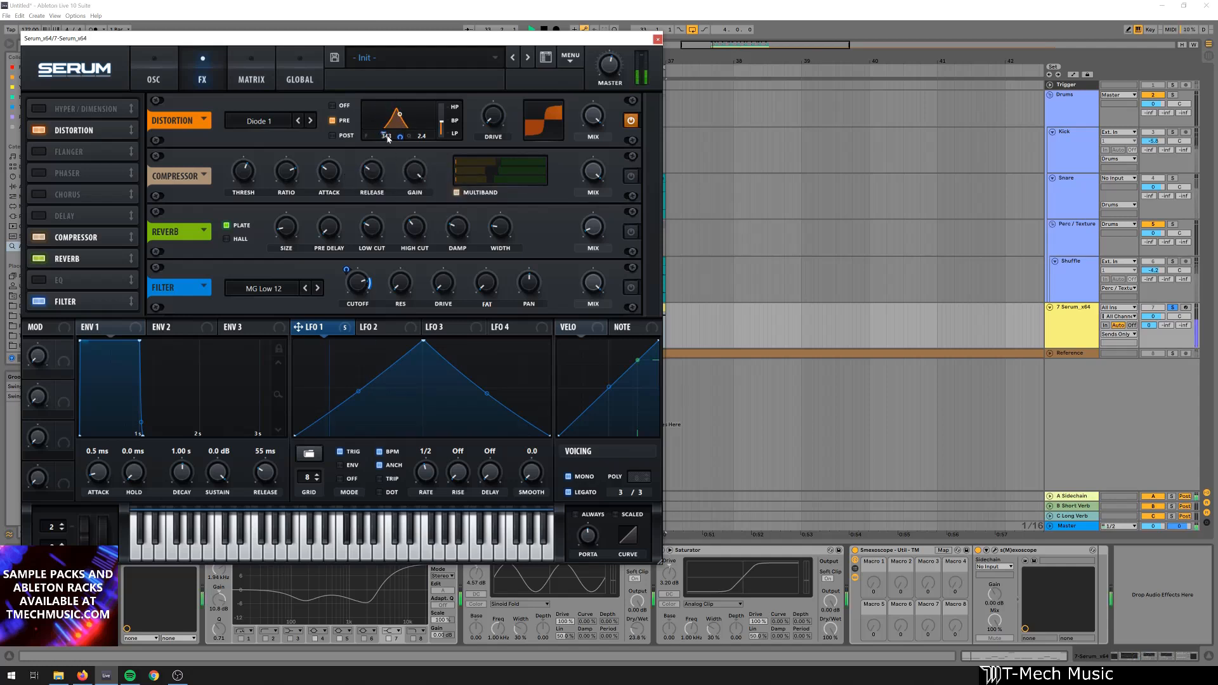
pyautogui.scroll(5, 388, 139)
pyautogui.moveTo(388, 136); pyautogui.dragTo(393, 246)
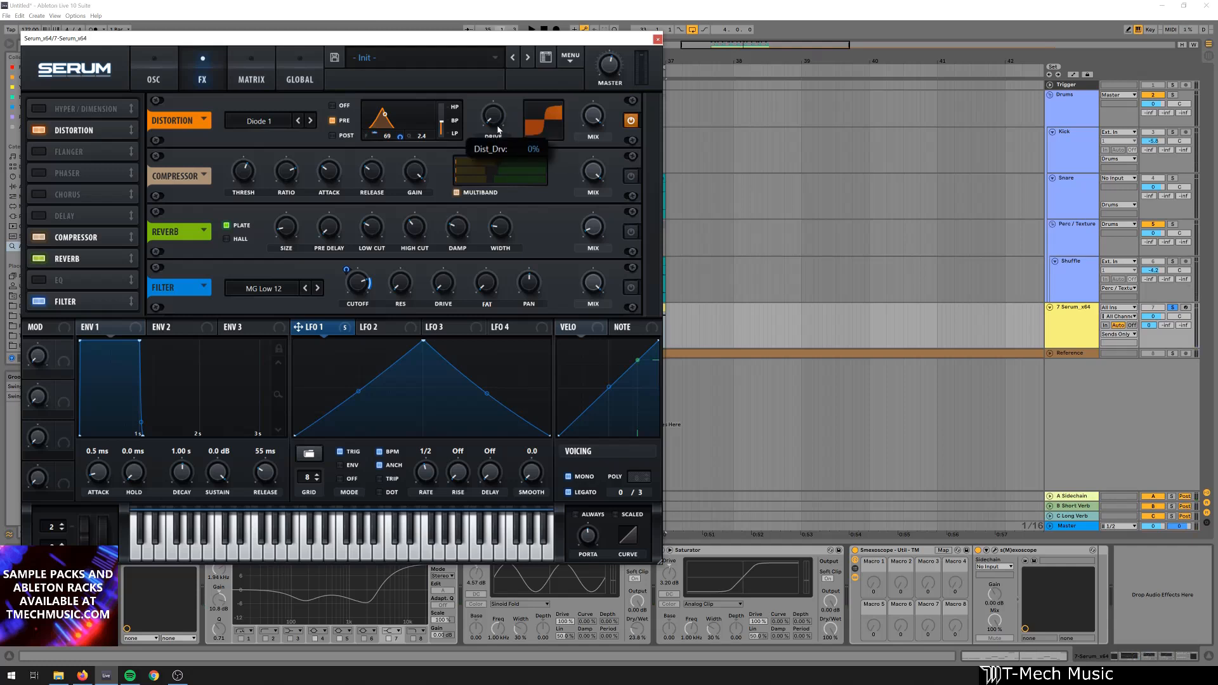
# Try different distortion mix and drive amounts, and turn on the multiband compressor during playback
pyautogui.moveTo(591, 119); pyautogui.dragTo(604, 153)
pyautogui.press('space')
pyautogui.moveTo(494, 116); pyautogui.dragTo(508, 65)
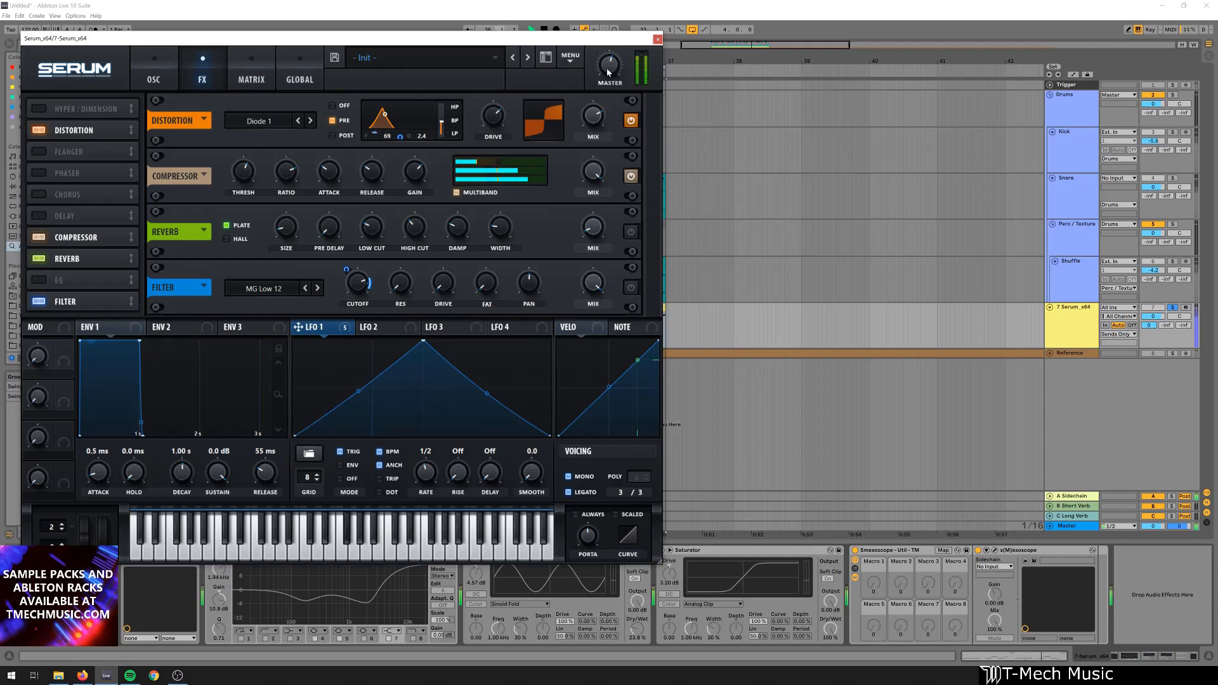
pyautogui.press('space')
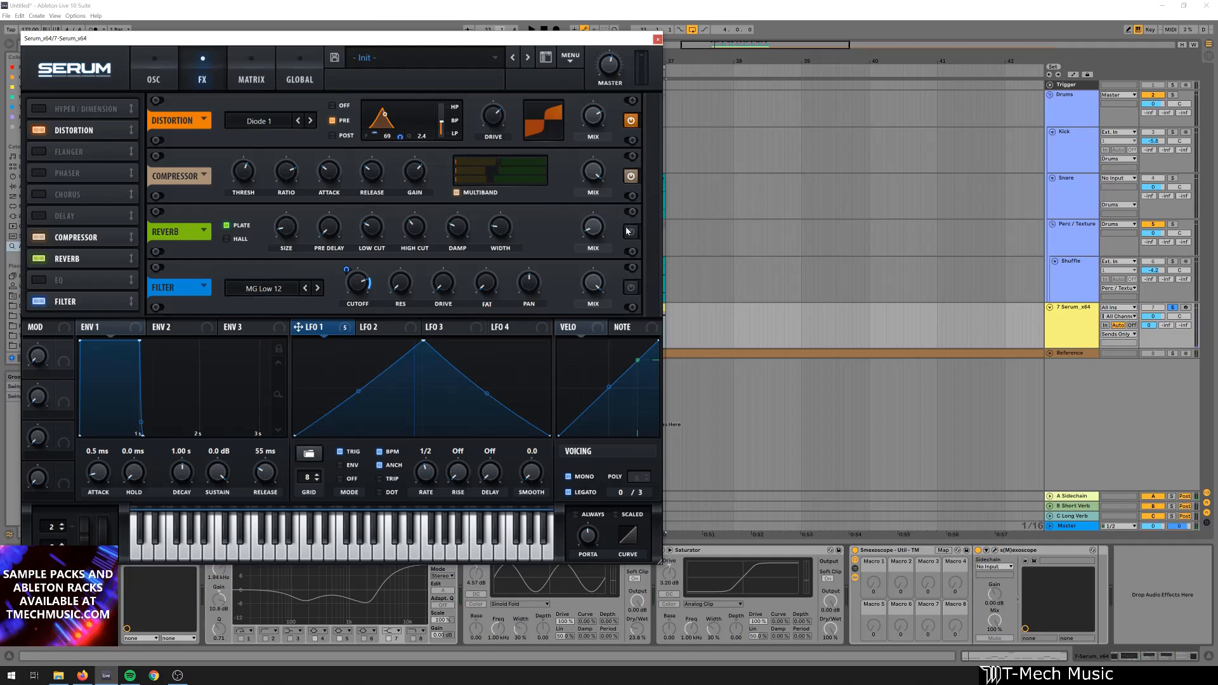
# Turn on the plate reverb and the MG Low 12 filter, and adjust the filter's cutoff while auditioning
pyautogui.press('space')
pyautogui.press('space')
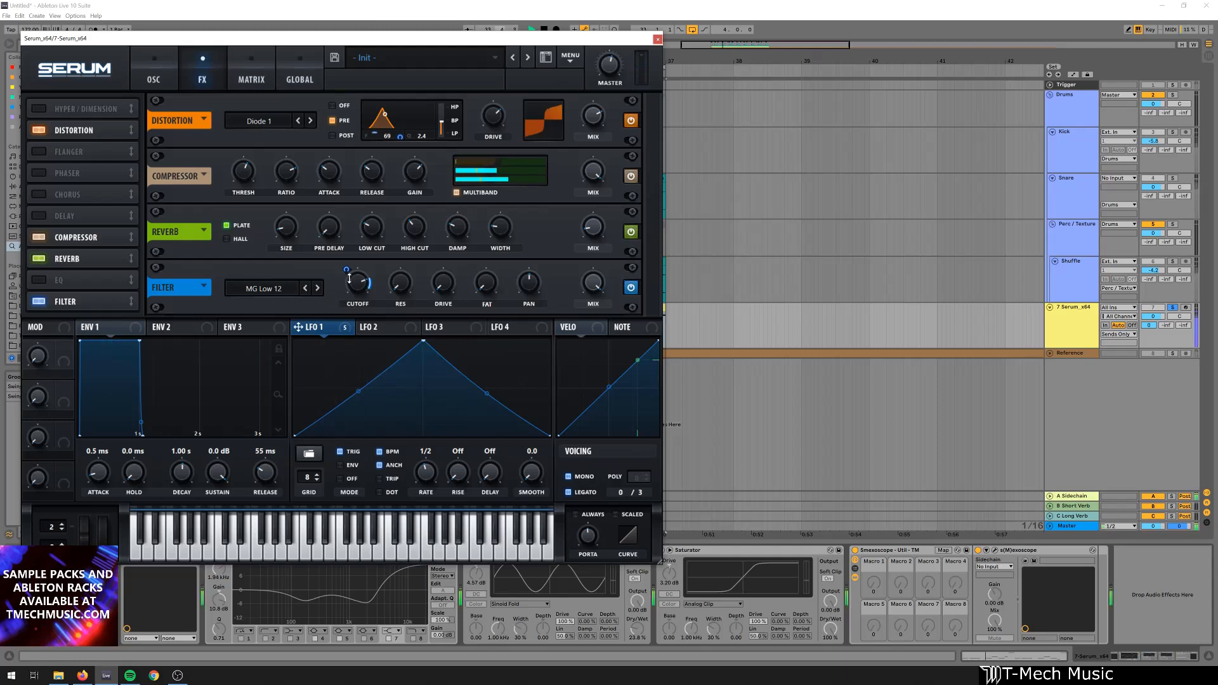
pyautogui.moveTo(358, 283)
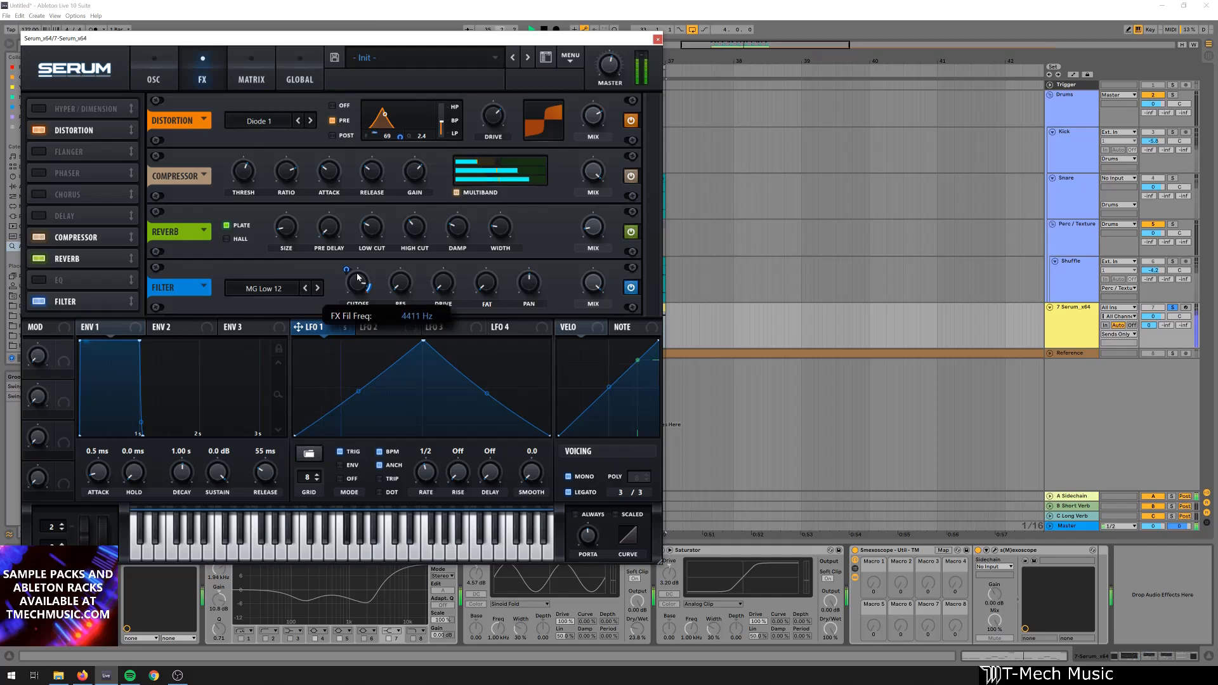
pyautogui.press('space')
pyautogui.rightClick(367, 282)
pyautogui.click(348, 302)
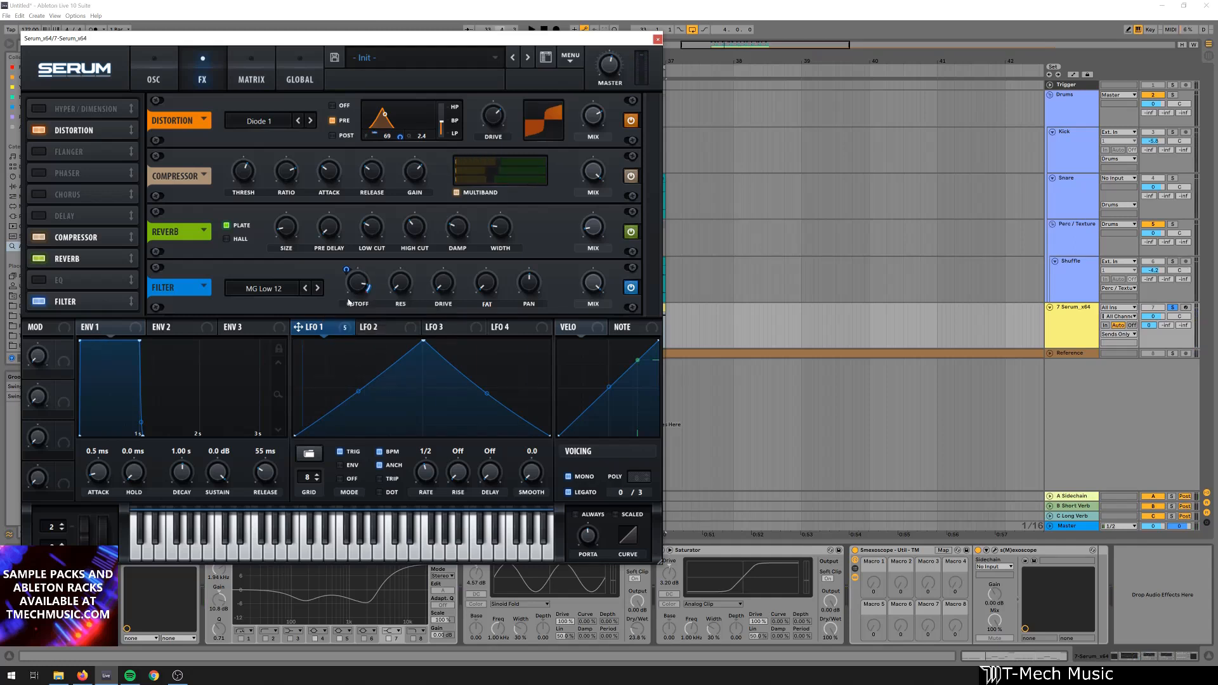
# Review Serum's oscillator and effects settings, and close the plugin window
pyautogui.rightClick(334, 329)
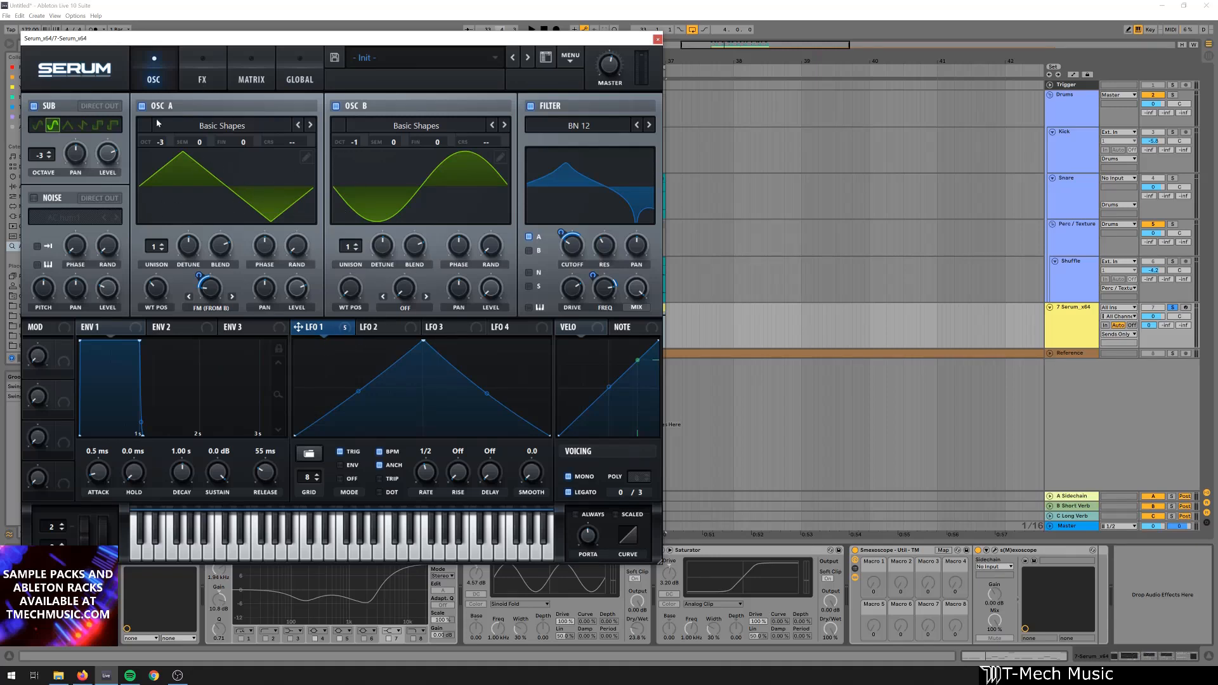
pyautogui.click(195, 90)
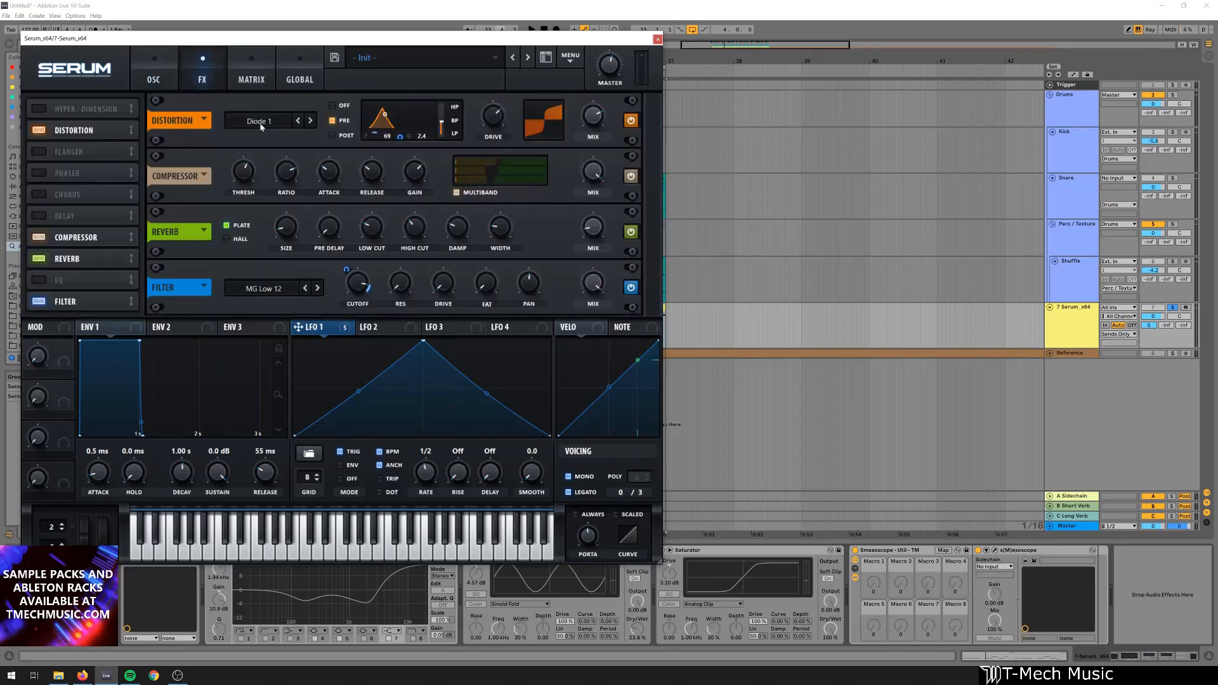
pyautogui.click(657, 39)
# Turn on EQ Eight and both Saturators, play the processed bass, and unsolo the Serum track
pyautogui.click(275, 554)
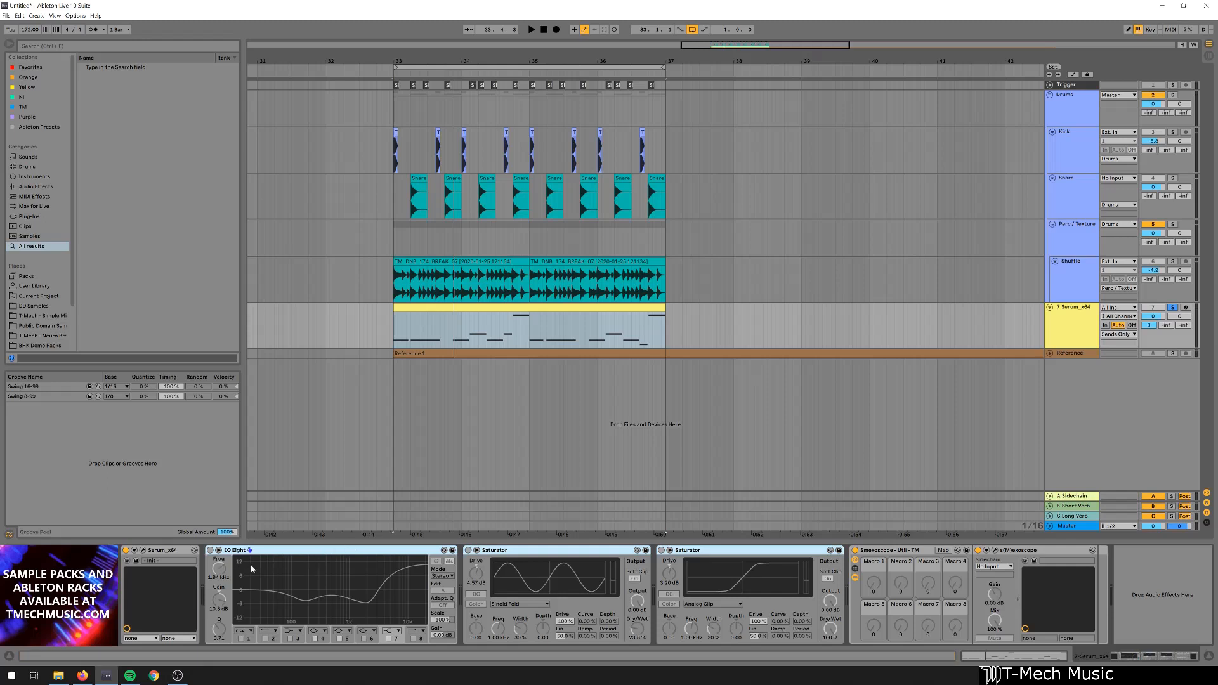
pyautogui.press('space')
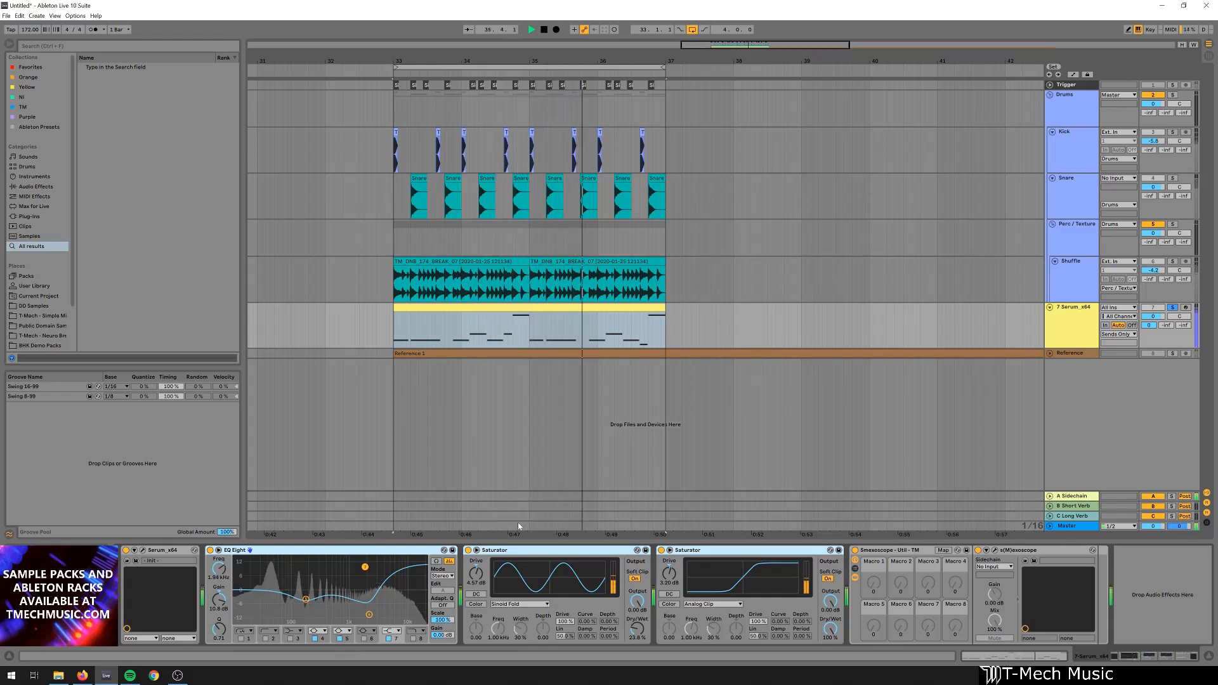
pyautogui.click(1174, 308)
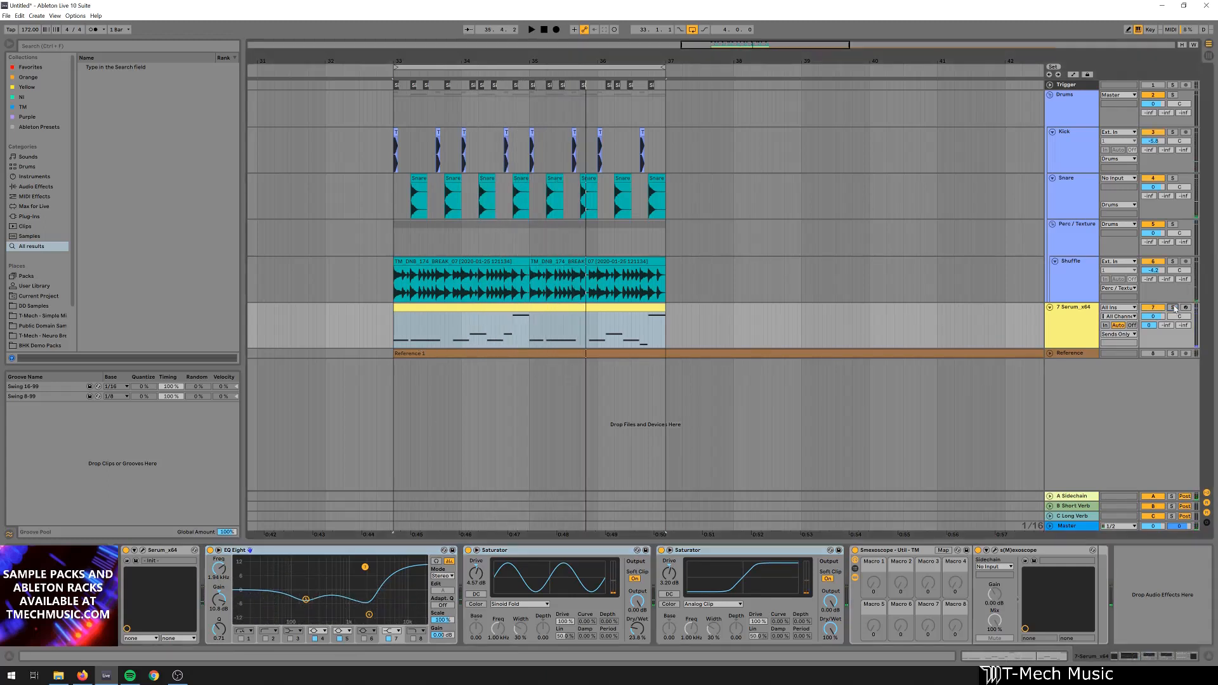
# Play the bass together with the drums from just before bar 33
pyautogui.click(396, 308)
pyautogui.click(388, 310)
pyautogui.press('space')
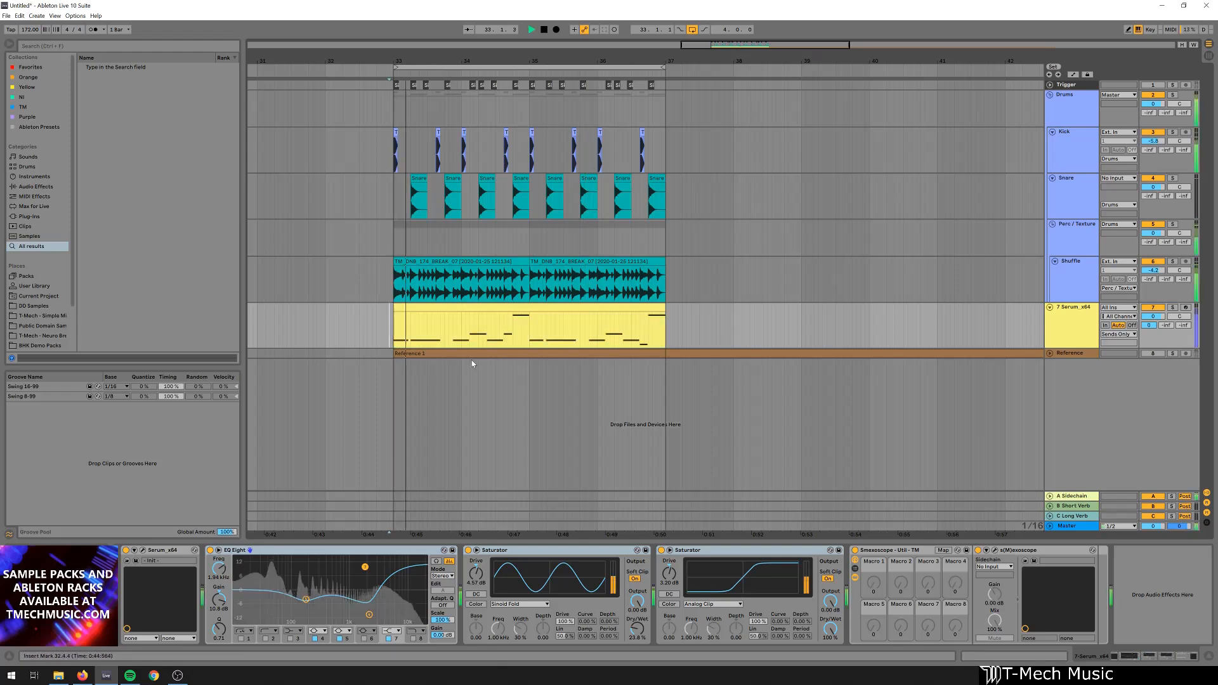